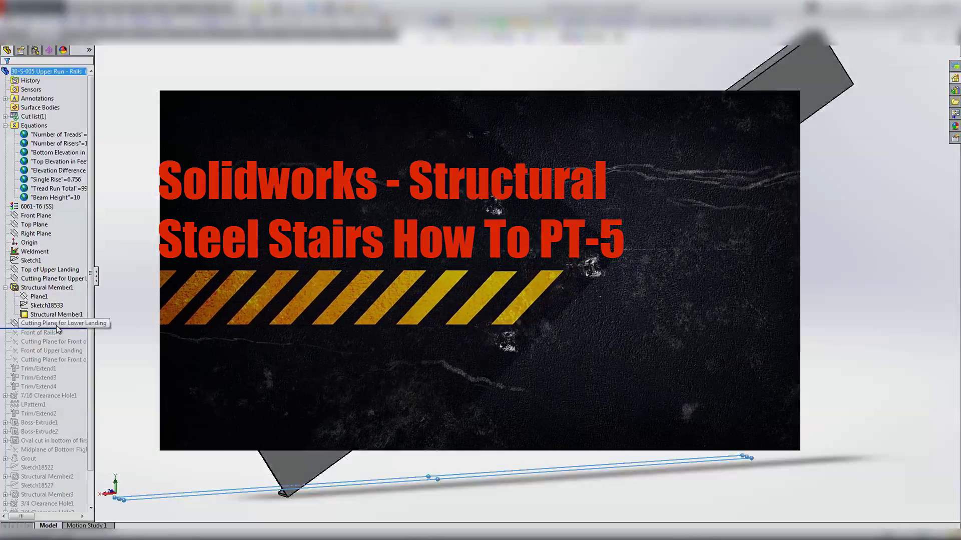
# Roll the rail forward past Cutting Plane for Lower Landing, Front of Rails and the upper landing planes
pyautogui.click(56, 324)
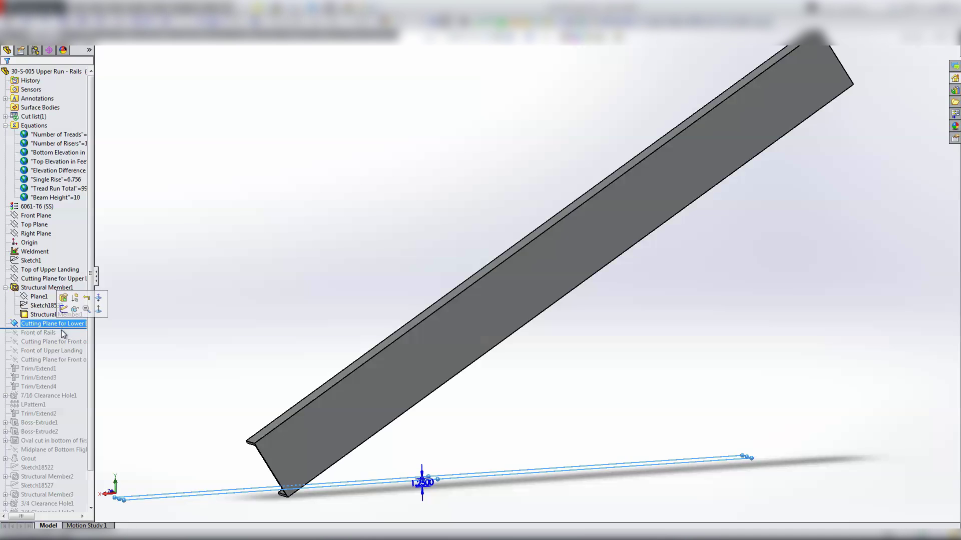
pyautogui.moveTo(62, 329); pyautogui.dragTo(61, 338)
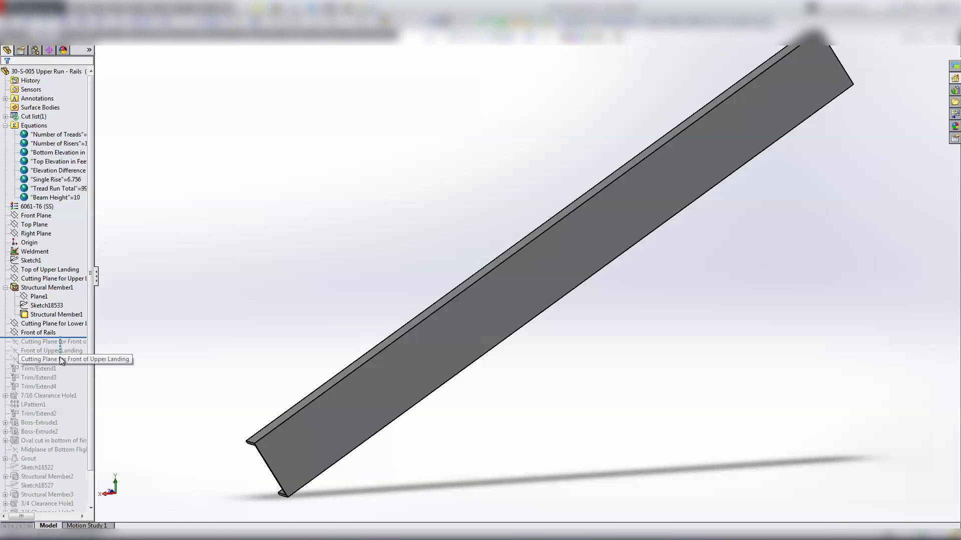
pyautogui.click(53, 333)
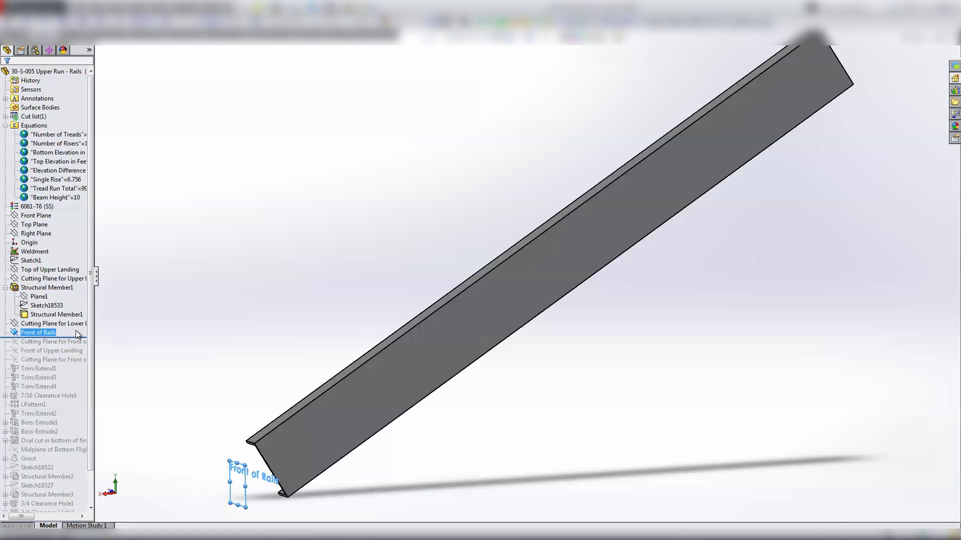
pyautogui.moveTo(78, 339); pyautogui.dragTo(75, 361)
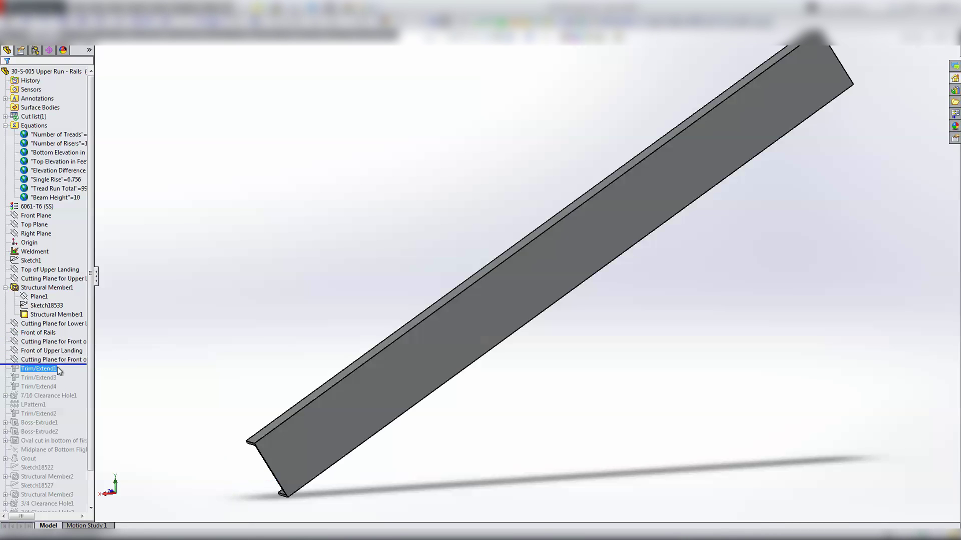
# Roll forward past Trim/Extend4, 7/16 Clearance Hole1 and LPattern1, checking the hole sketch dimensions
pyautogui.moveTo(73, 365); pyautogui.dragTo(73, 391)
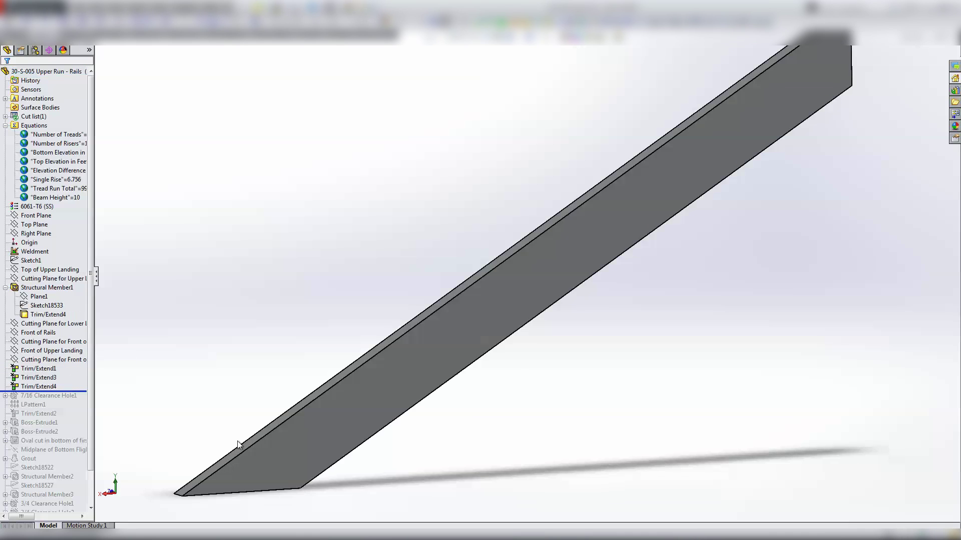
pyautogui.click(50, 395)
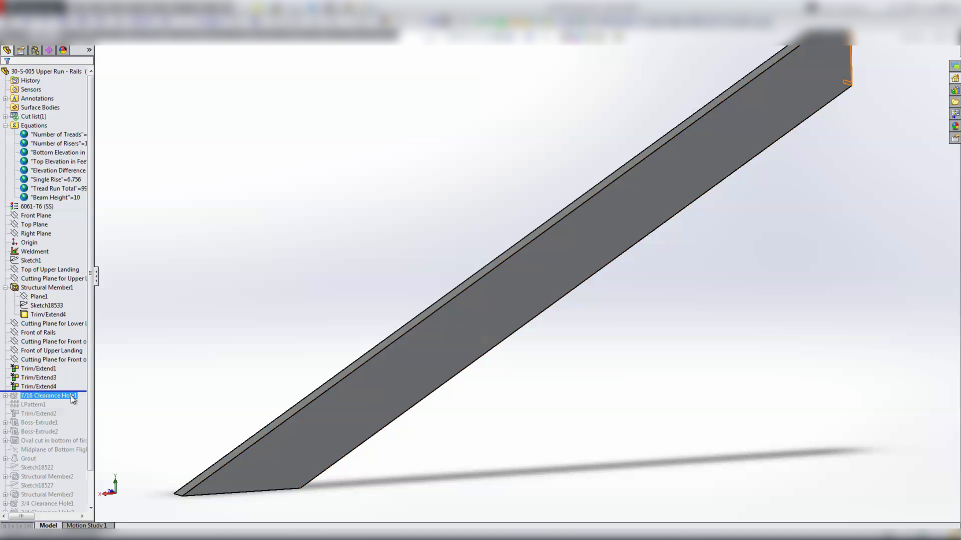
pyautogui.moveTo(82, 390); pyautogui.dragTo(81, 400)
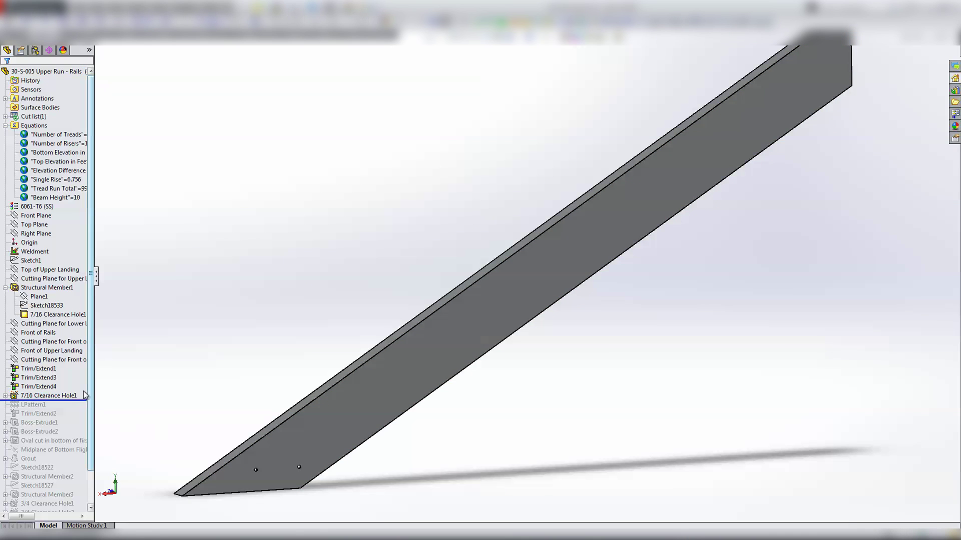
pyautogui.click(73, 396)
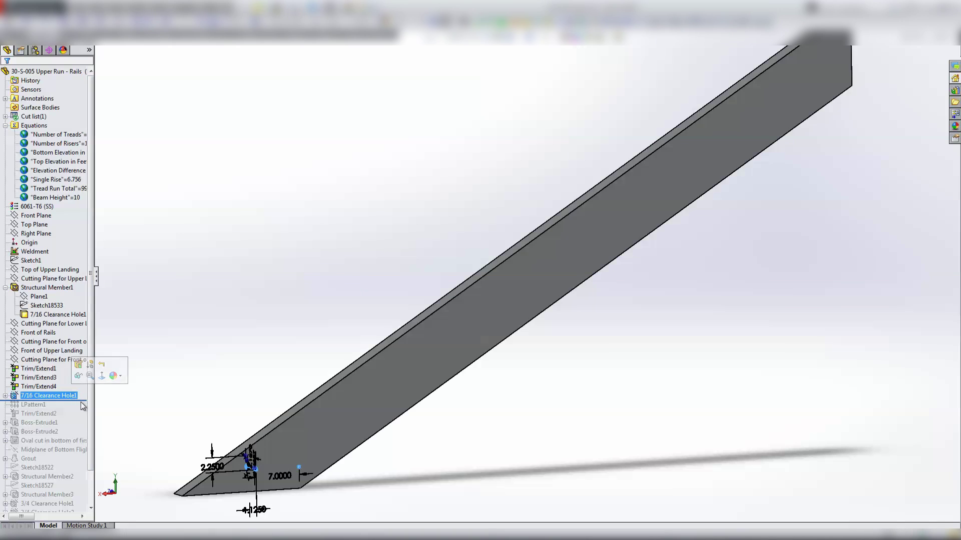
pyautogui.scroll(-2, 295, 480)
pyautogui.scroll(-3, 317, 422)
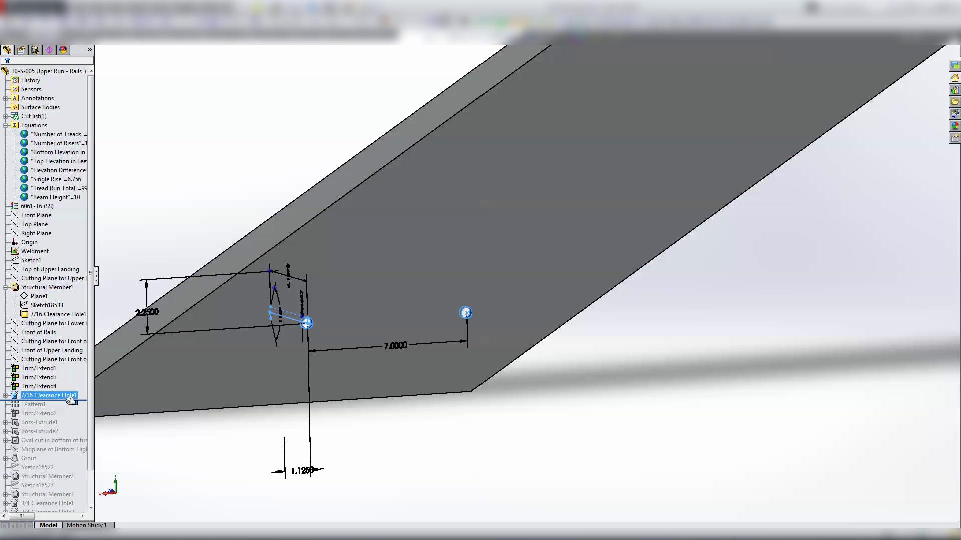
pyautogui.moveTo(70, 402); pyautogui.dragTo(66, 410)
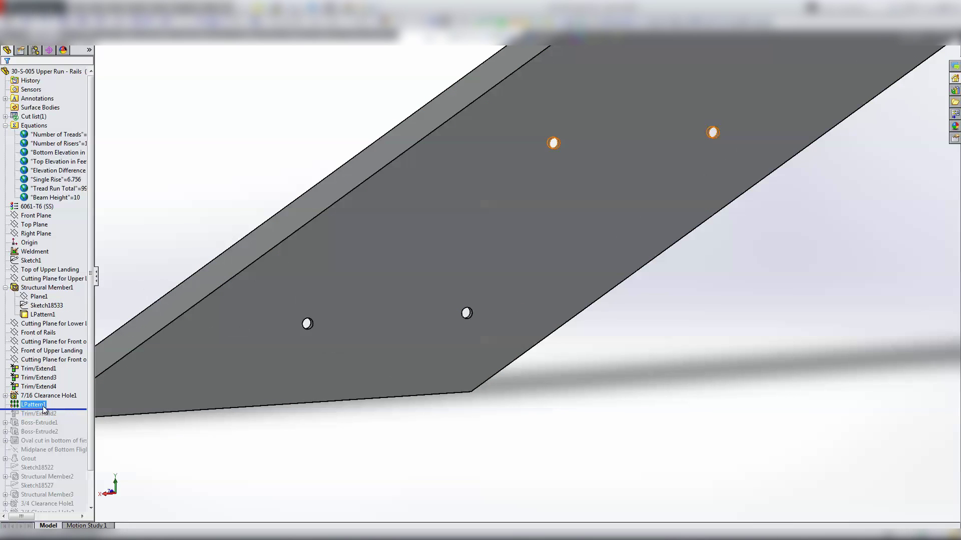
# Review the LPattern1 and Sketch1 spacing dimensions, then roll forward past Trim/Extend2
pyautogui.click(43, 406)
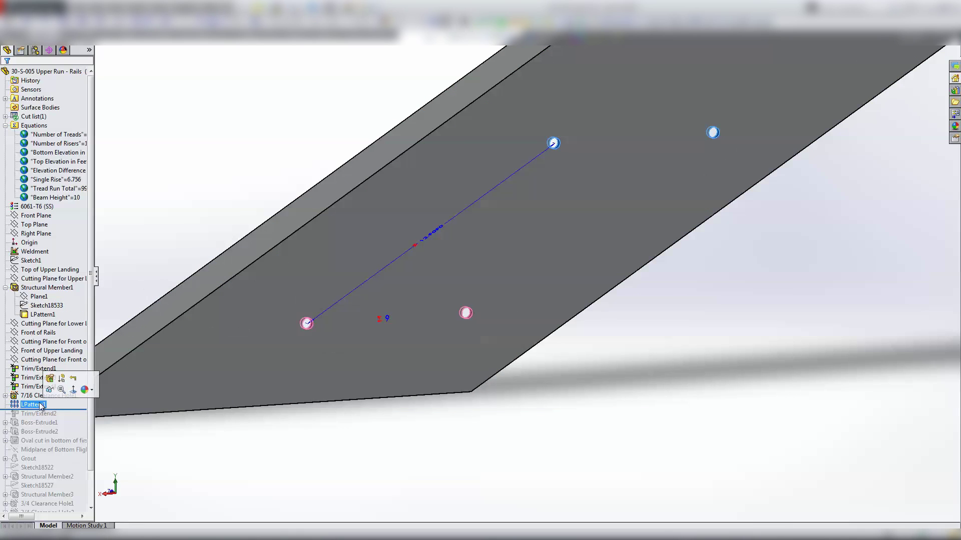
pyautogui.click(31, 260)
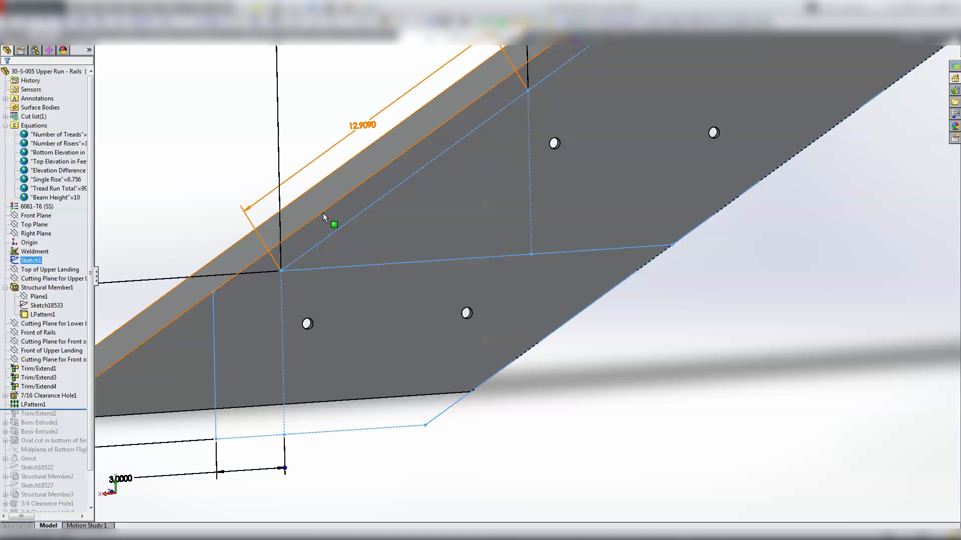
pyautogui.scroll(3, 480, 102)
pyautogui.scroll(-1, 476, 92)
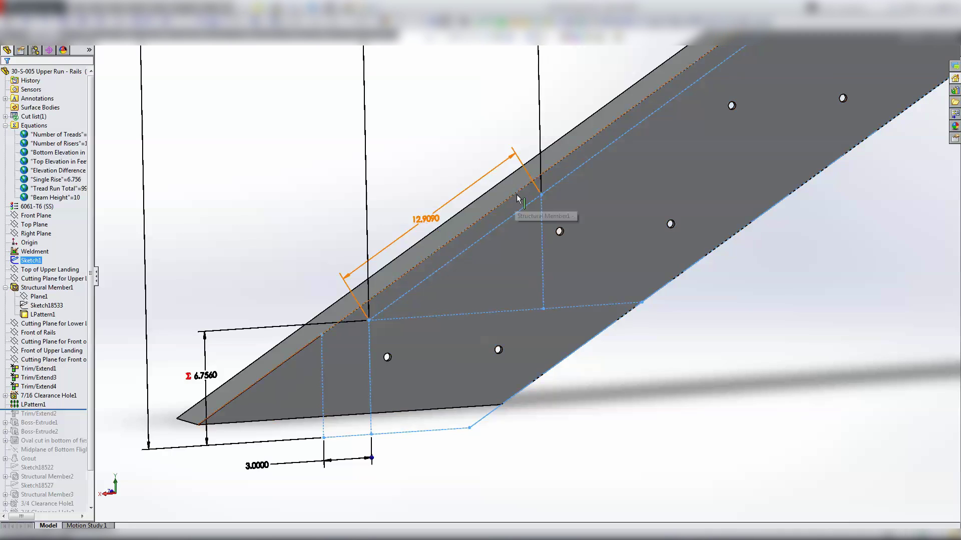
pyautogui.click(33, 404)
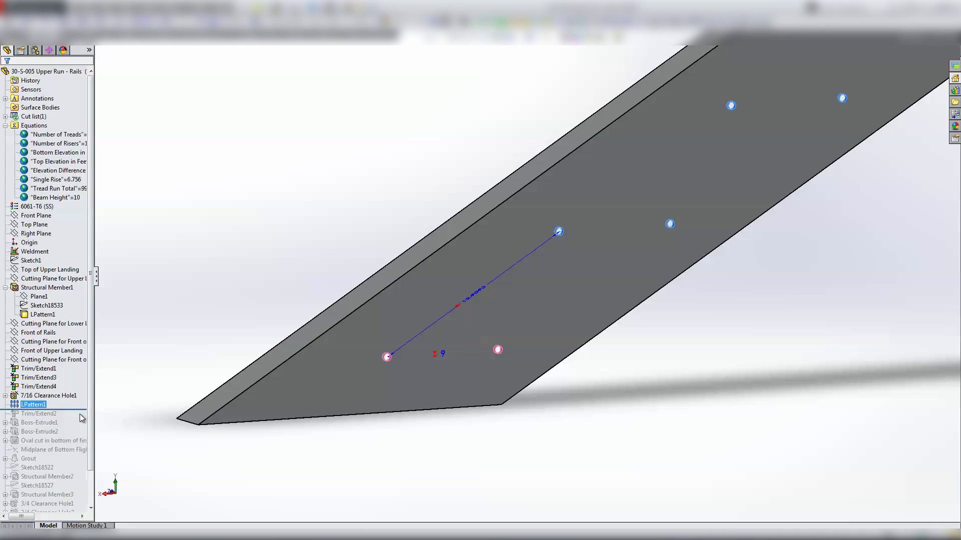
pyautogui.moveTo(79, 409); pyautogui.dragTo(80, 417)
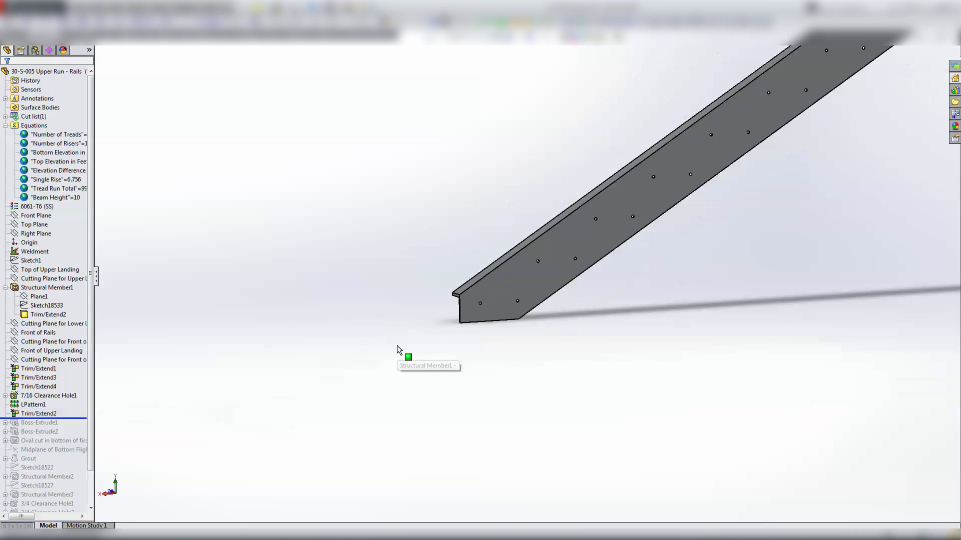
# Restore Boss-Extrude1 to add the 2.500 base plate, viewed at the rail's lower end
pyautogui.scroll(-5, 574, 283)
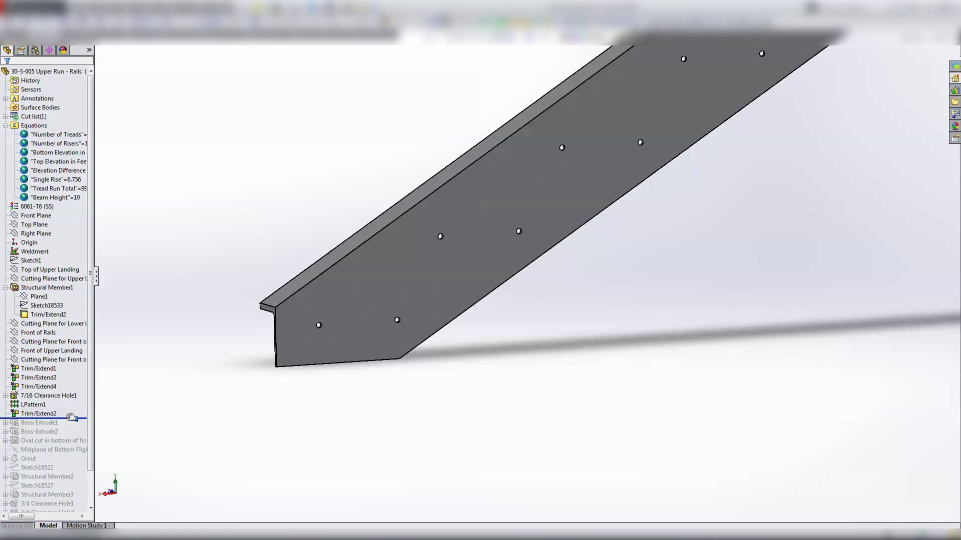
pyautogui.moveTo(68, 420); pyautogui.dragTo(56, 426)
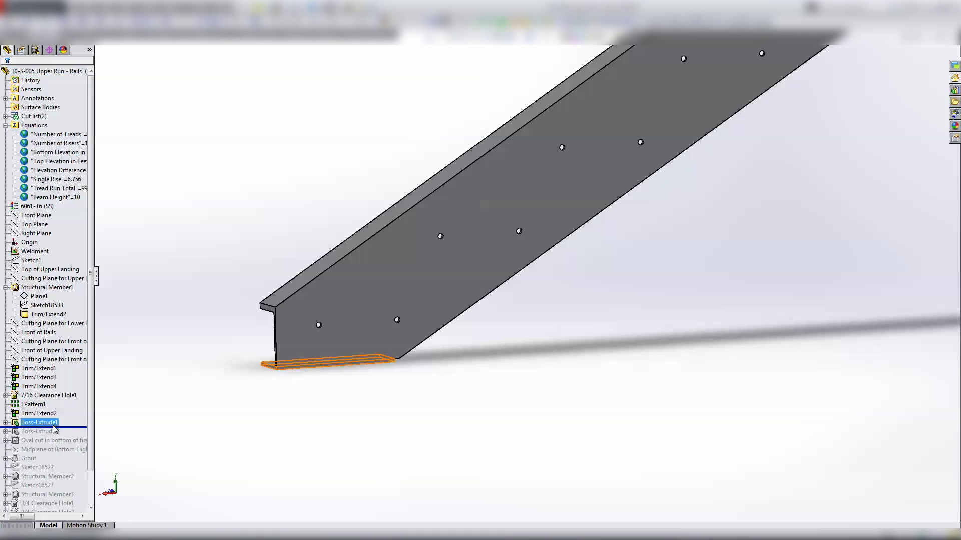
pyautogui.click(56, 426)
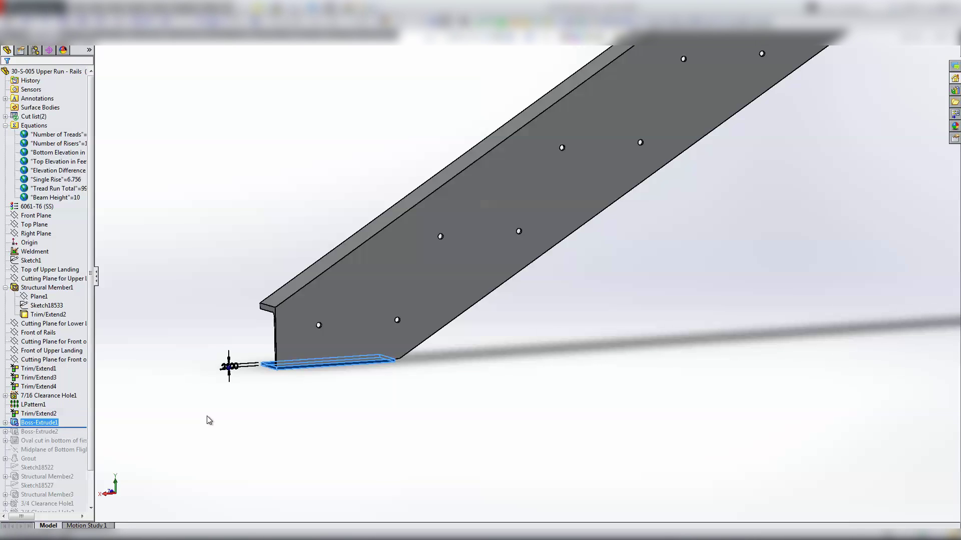
pyautogui.moveTo(210, 421); pyautogui.dragTo(378, 444, button='middle')
pyautogui.scroll(-6, 211, 356)
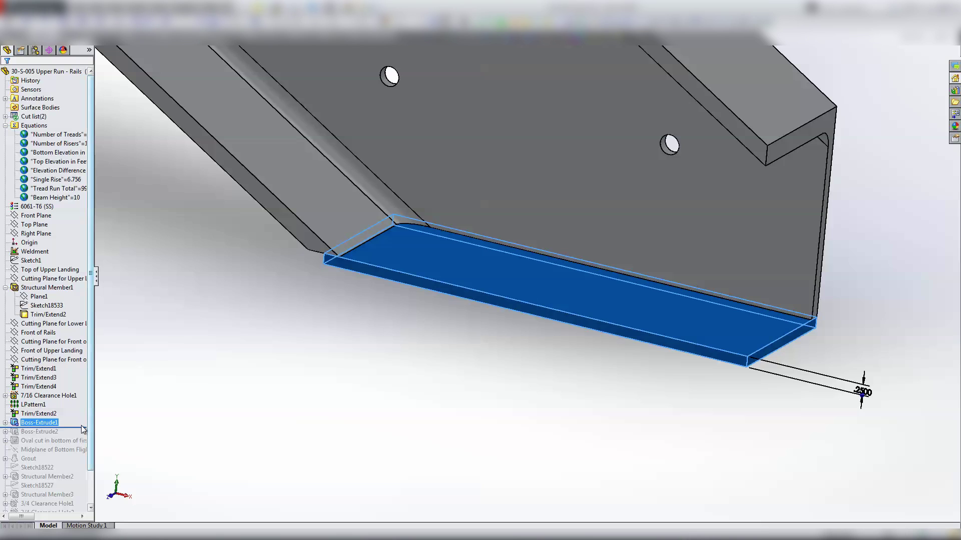
# Restore Boss-Extrude2 and check the end plate's .2500 thickness
pyautogui.moveTo(79, 427); pyautogui.dragTo(74, 436)
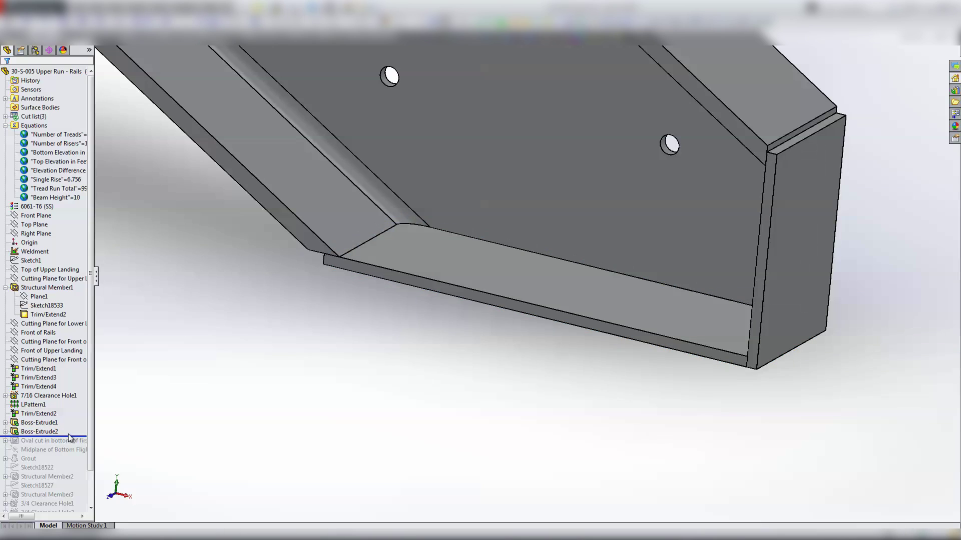
pyautogui.click(33, 432)
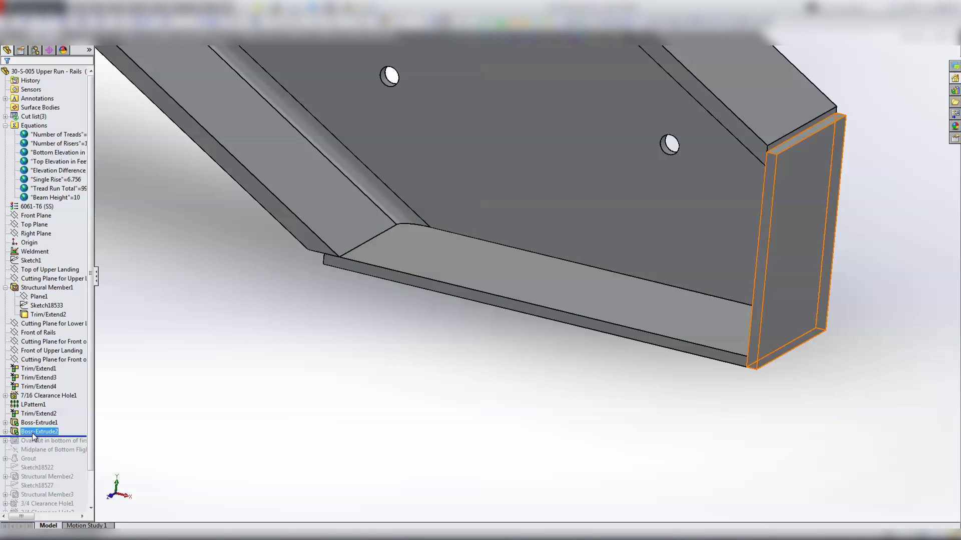
pyautogui.click(33, 434)
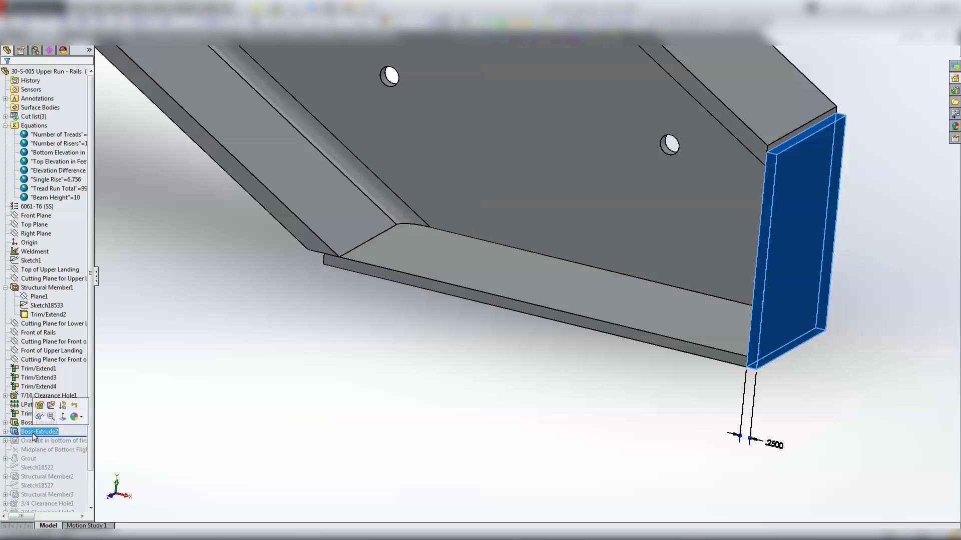
pyautogui.press('Escape')
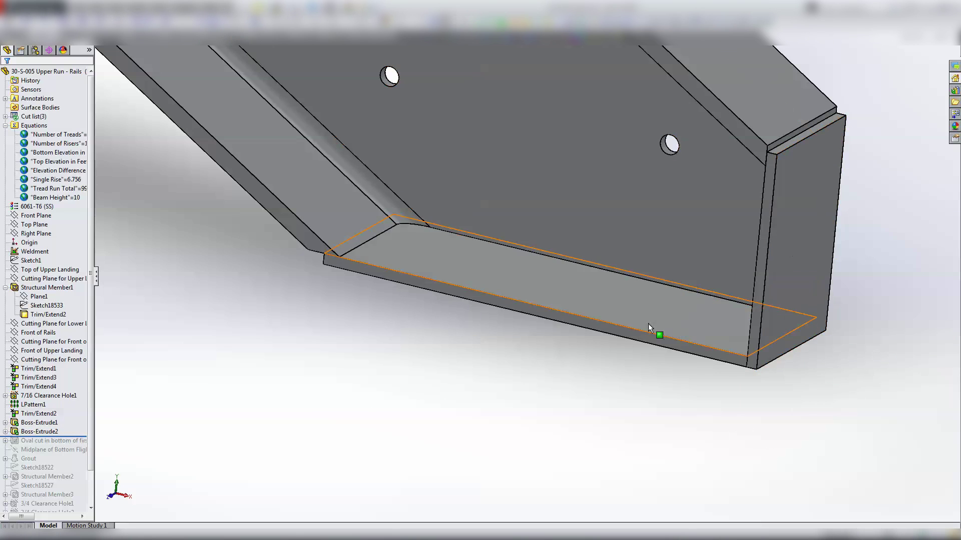
pyautogui.scroll(-2, 648, 323)
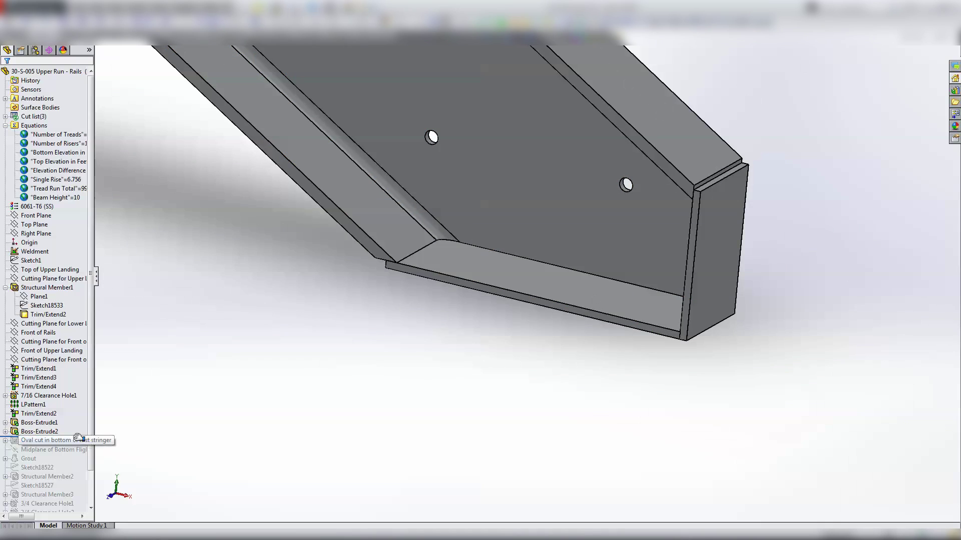
# Roll forward past the oval slot cut and the Midplane of Bottom Flight plane
pyautogui.moveTo(78, 438); pyautogui.dragTo(71, 443)
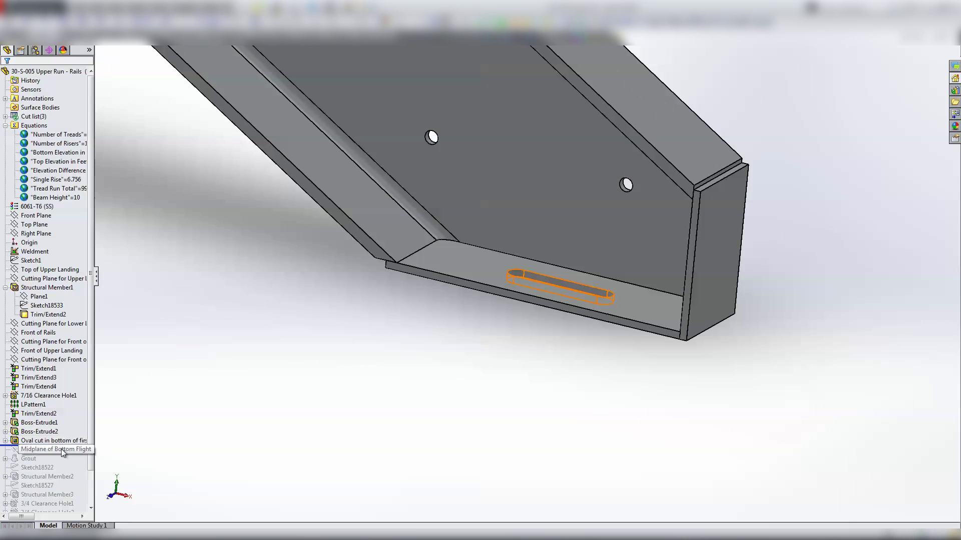
pyautogui.moveTo(13, 445); pyautogui.dragTo(11, 454)
pyautogui.click(27, 458)
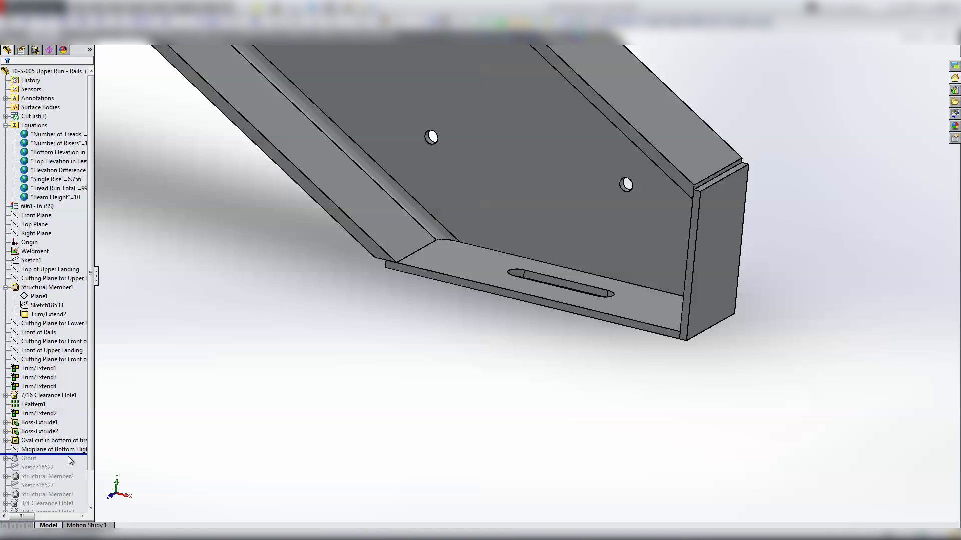
# Restore the Grout feature and select the grout pad body under the base plate
pyautogui.moveTo(74, 453); pyautogui.dragTo(59, 463)
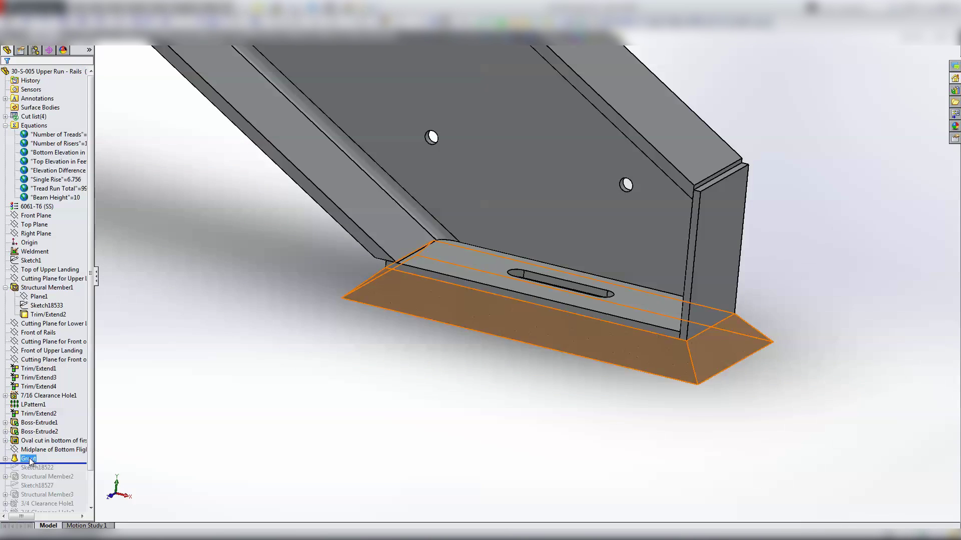
pyautogui.click(29, 458)
pyautogui.click(323, 491)
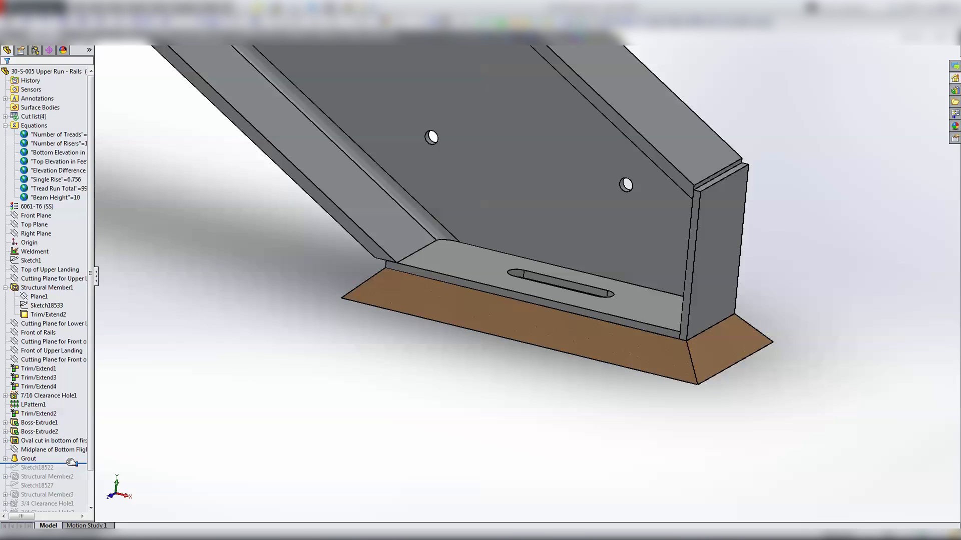
# Roll forward past Structural Member2, bringing the cut list to 5
pyautogui.moveTo(71, 462); pyautogui.dragTo(72, 480)
pyautogui.click(65, 477)
pyautogui.scroll(4, 400, 337)
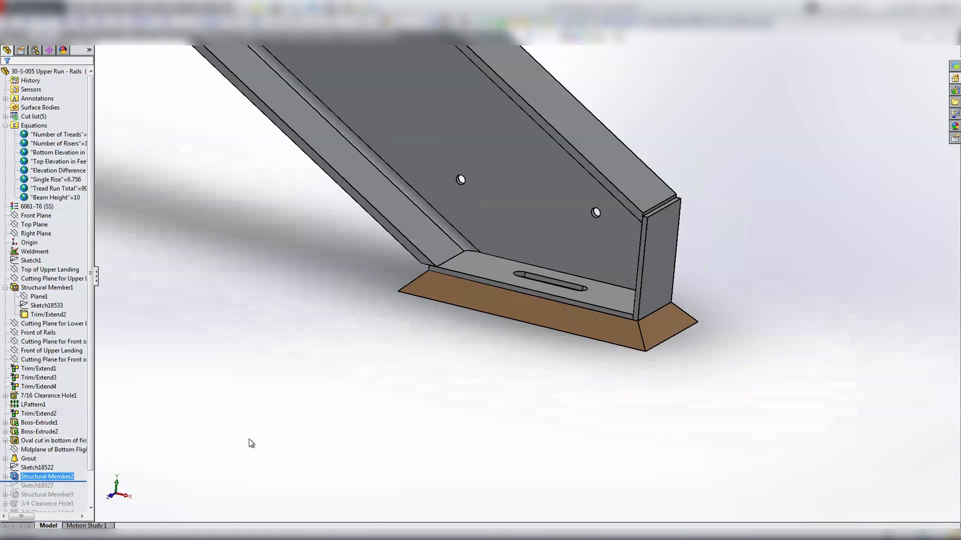
pyautogui.scroll(4, 462, 220)
# Face the rail's top end and roll forward past Structural Member3 to add the end cap
pyautogui.scroll(-5, 395, 152)
pyautogui.scroll(-3, 401, 154)
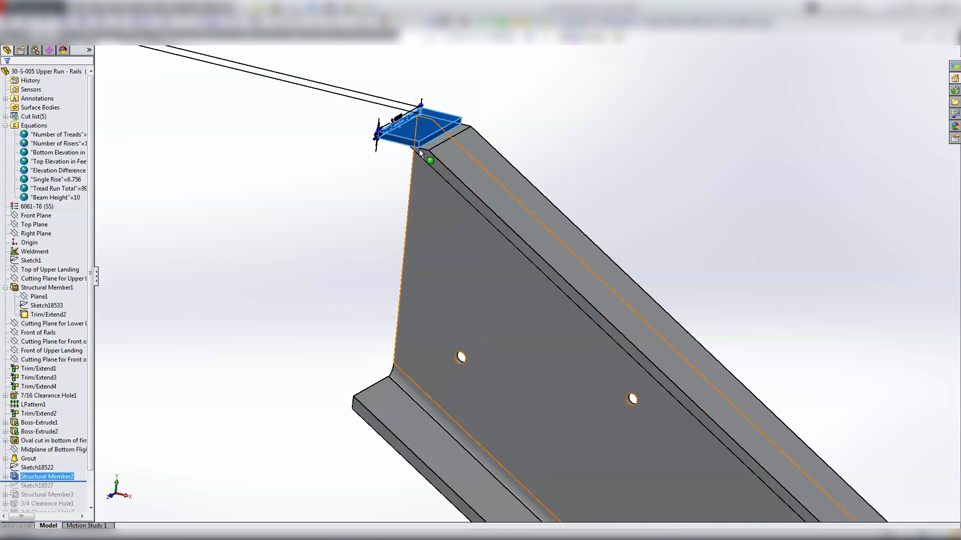
pyautogui.moveTo(390, 264); pyautogui.dragTo(409, 182, button='middle')
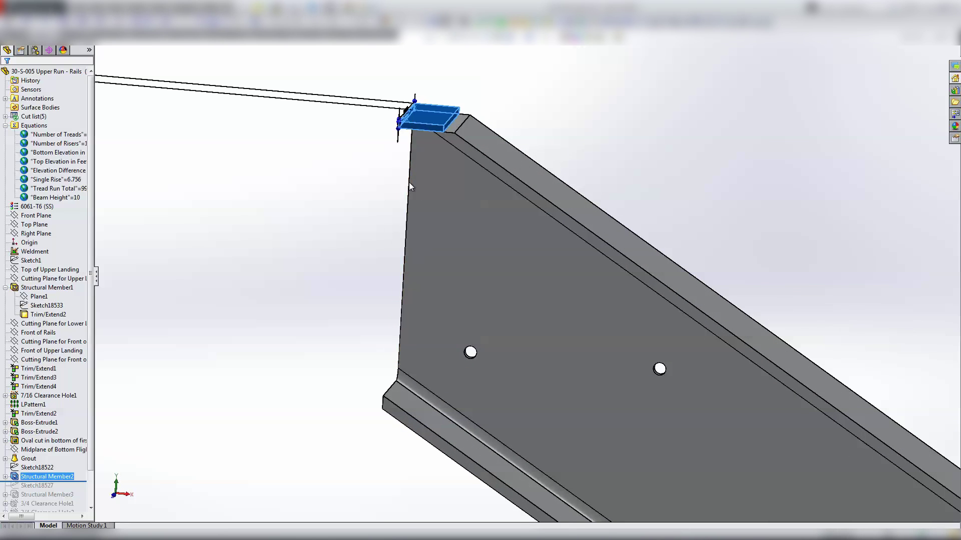
pyautogui.click(458, 125)
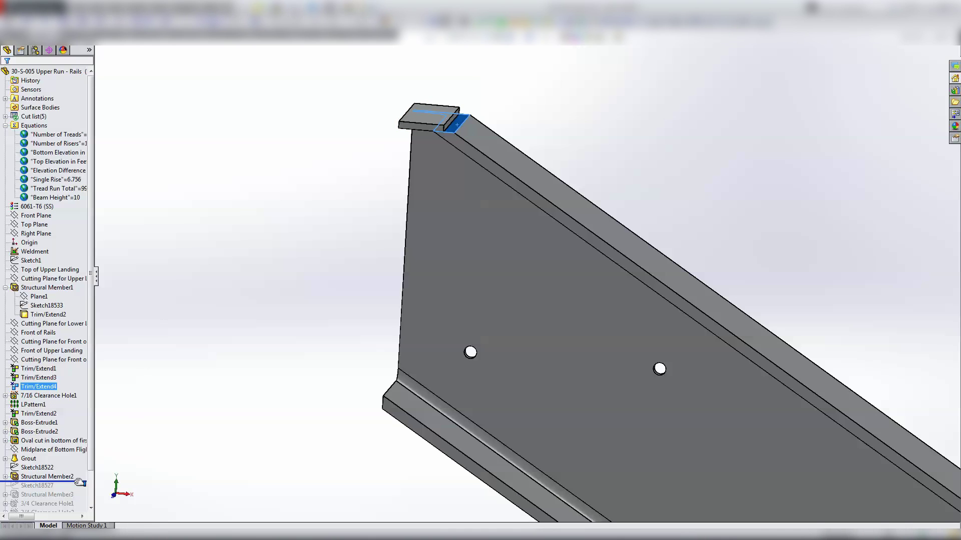
pyautogui.moveTo(79, 482); pyautogui.dragTo(67, 465)
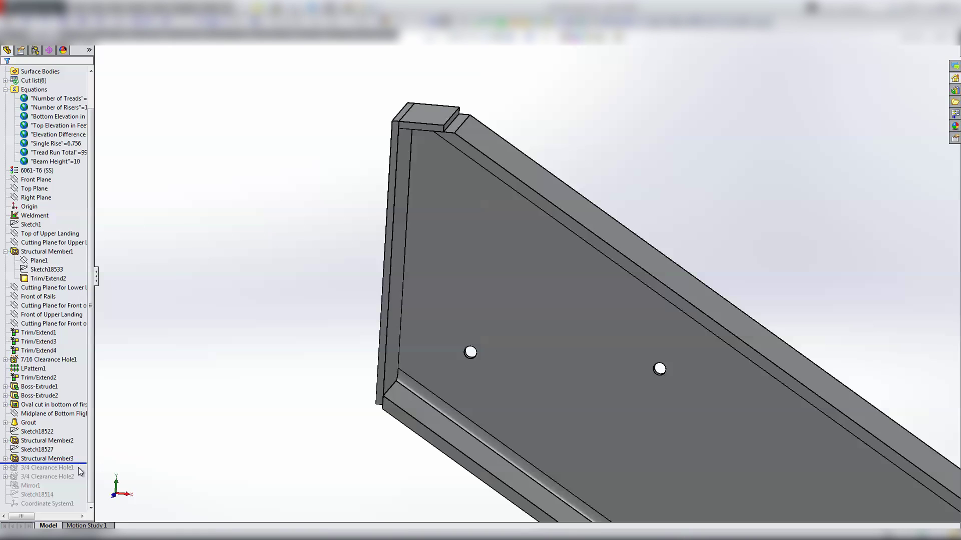
# Roll forward through both 3/4 Clearance Hole features and orbit the beam to inspect them
pyautogui.moveTo(82, 464); pyautogui.dragTo(83, 482)
pyautogui.scroll(5, 430, 359)
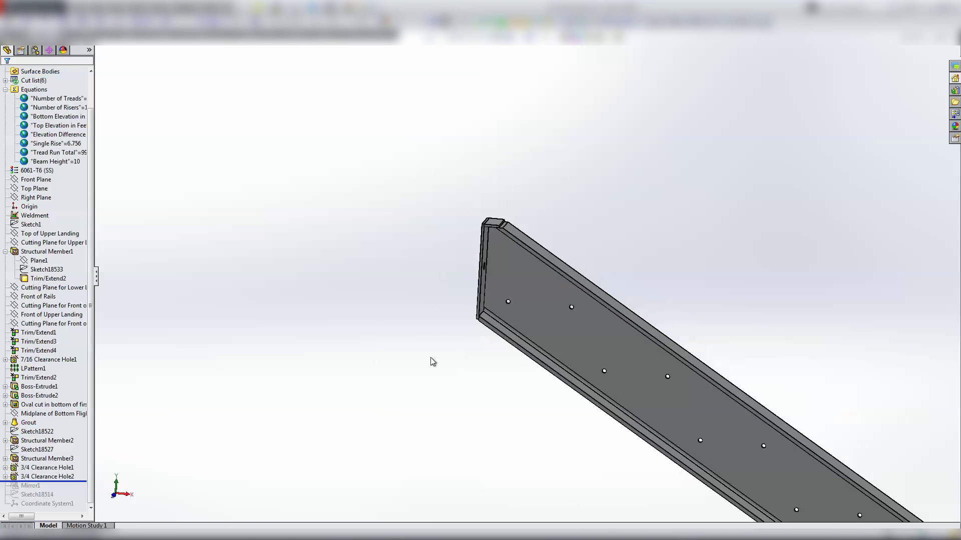
pyautogui.scroll(6, 550, 325)
pyautogui.moveTo(709, 398); pyautogui.dragTo(472, 223, button='middle')
pyautogui.scroll(5, 440, 200)
pyautogui.scroll(-6, 408, 171)
pyautogui.scroll(-2, 579, 260)
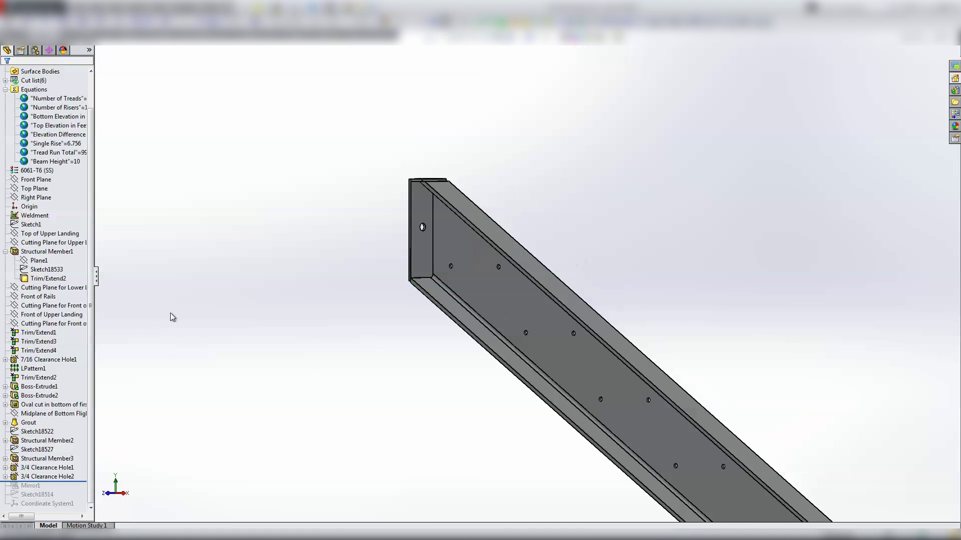
# Select 3/4 Clearance Hole2 in isometric view, then roll forward to just before Coordinate System1
pyautogui.click(57, 477)
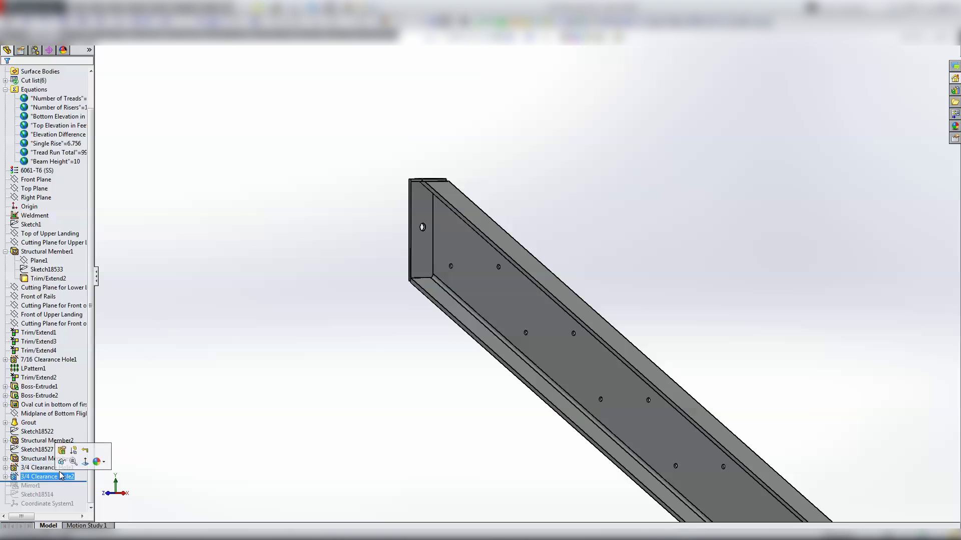
pyautogui.scroll(4, 466, 444)
pyautogui.scroll(-6, 678, 422)
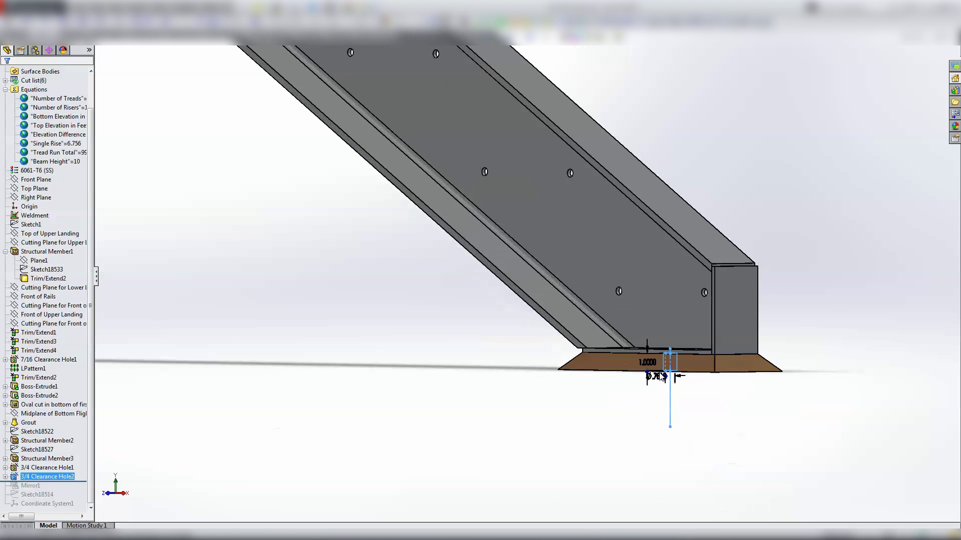
pyautogui.hotkey('ctrl', '7')
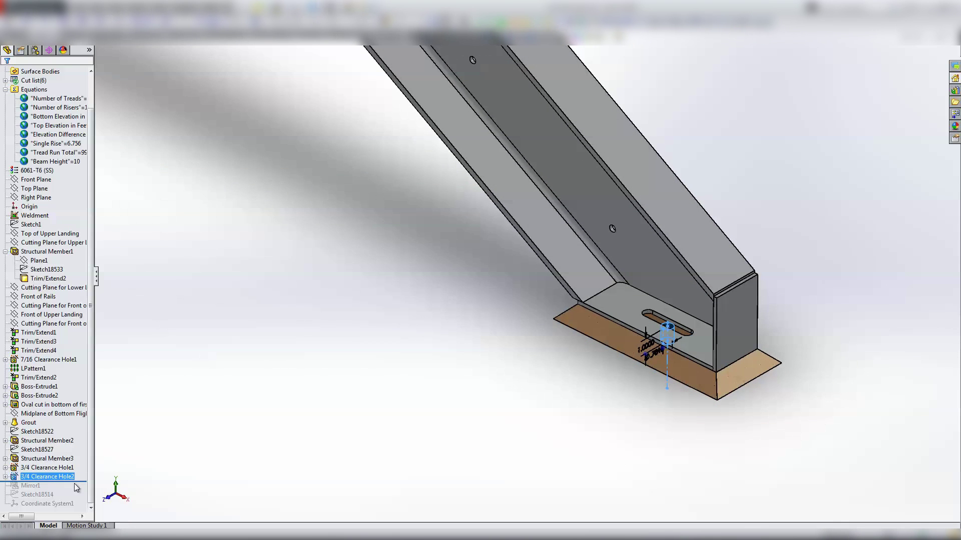
pyautogui.moveTo(79, 482); pyautogui.dragTo(75, 509)
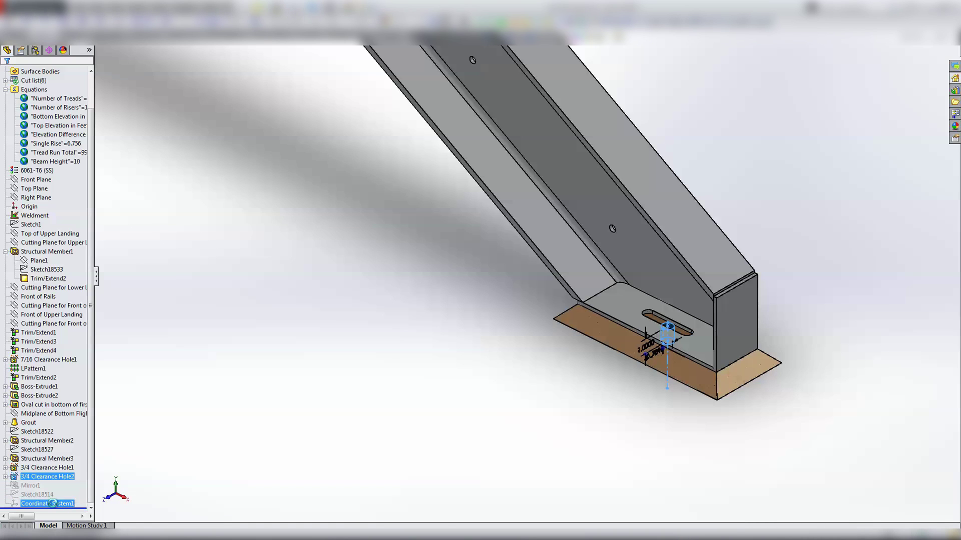
# Roll to the end so Mirror1 adds the second stringer, then review 3/4 Clearance Hole2 and Coordinate System1
pyautogui.click(46, 495)
pyautogui.scroll(10, 528, 496)
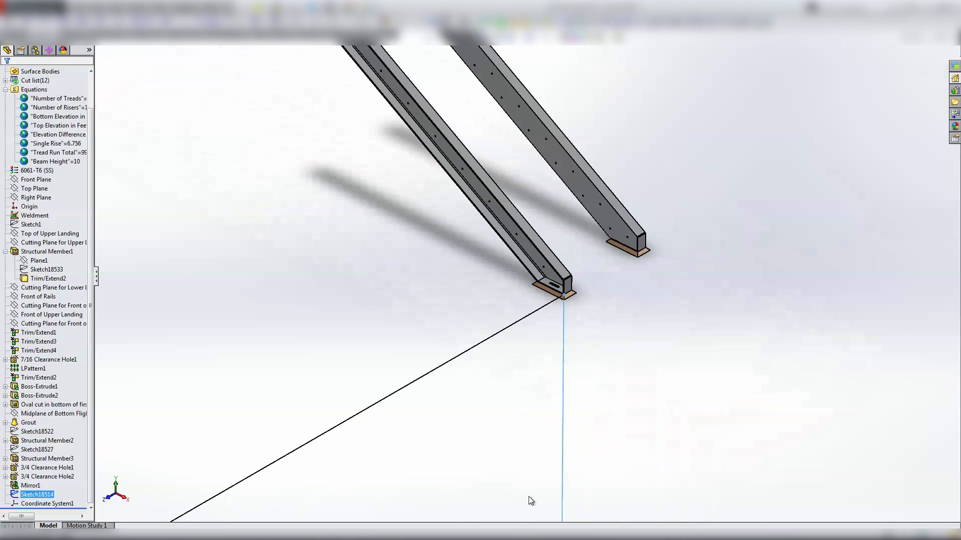
pyautogui.scroll(8, 528, 516)
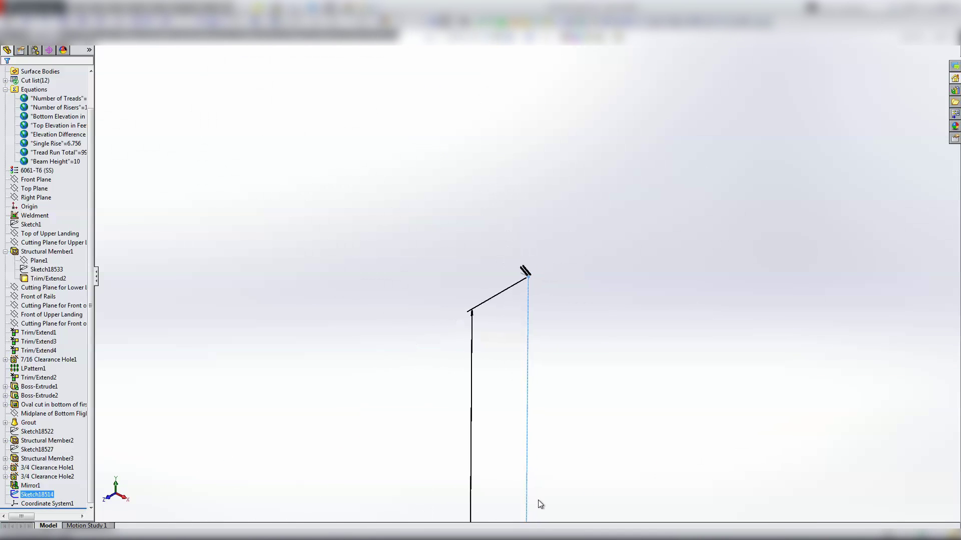
pyautogui.scroll(-10, 550, 498)
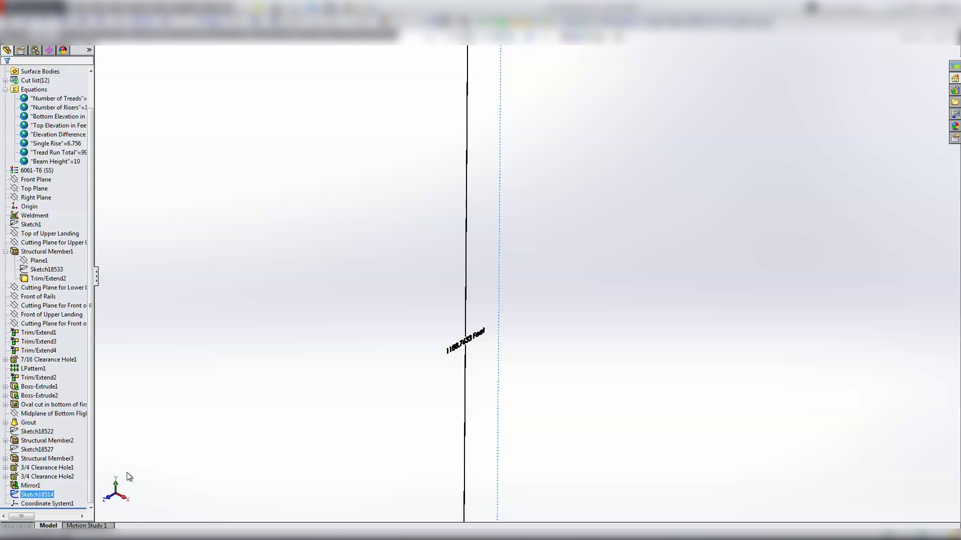
pyautogui.keyDown('ctrl'); pyautogui.click(44, 478); pyautogui.keyUp('ctrl')
pyautogui.keyDown('ctrl'); pyautogui.click(51, 504); pyautogui.keyUp('ctrl')
pyautogui.keyDown('ctrl'); pyautogui.click(61, 503); pyautogui.keyUp('ctrl')
pyautogui.keyDown('ctrl'); pyautogui.click(60, 503); pyautogui.keyUp('ctrl')
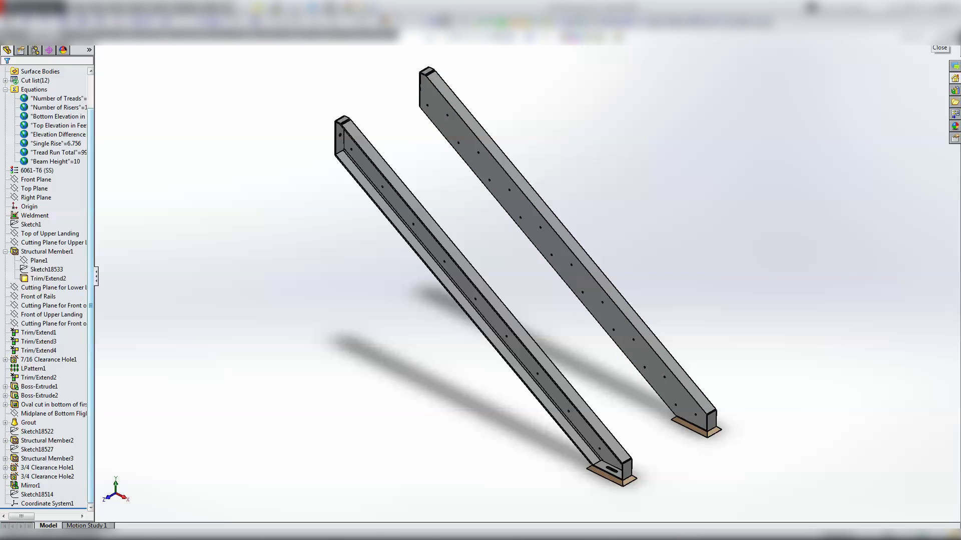
# Close the rail part without saving, discarding its changes
pyautogui.click(943, 39)
pyautogui.click(506, 276)
pyautogui.click(426, 293)
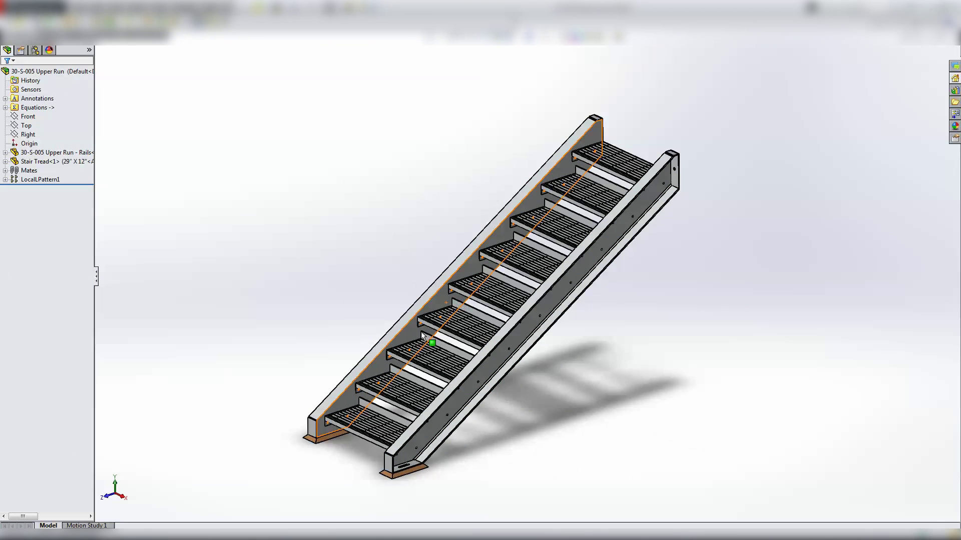
# Select the LocalLPattern1 tread pattern in the Upper Run assembly and bring up its options
pyautogui.click(40, 179)
pyautogui.scroll(-6, 398, 421)
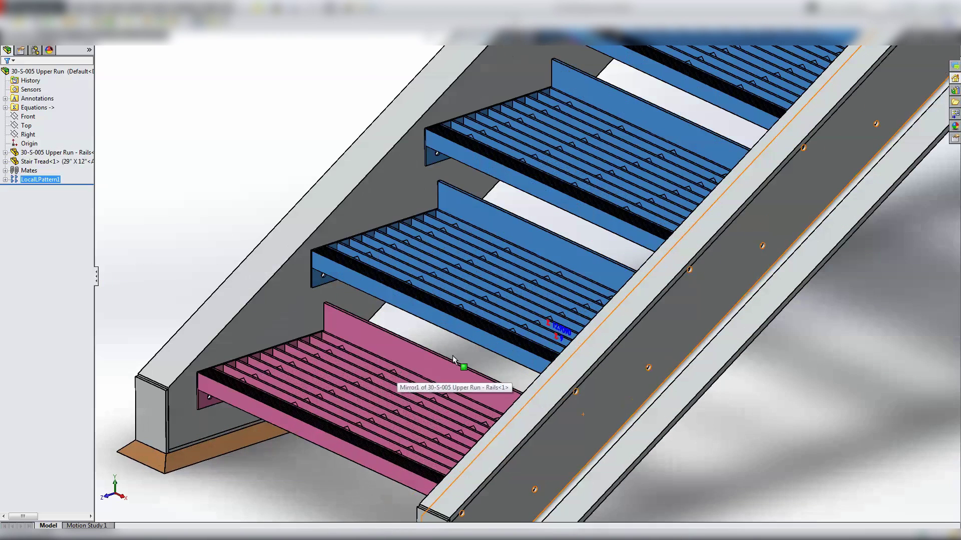
pyautogui.rightClick(39, 181)
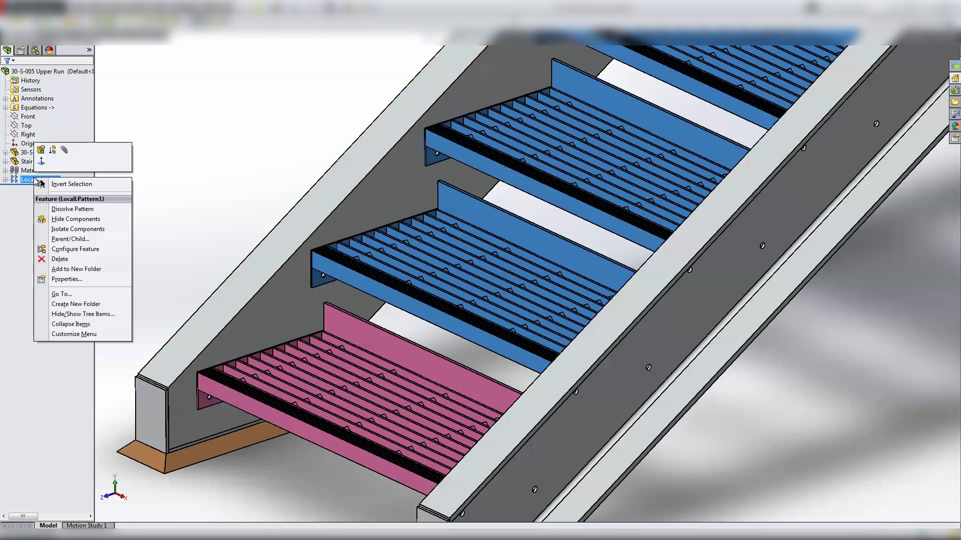
# Accept the LocalLPattern1 tread pattern edit and zoom to fit the whole 30-S-005 Upper Run stair
pyautogui.click(42, 150)
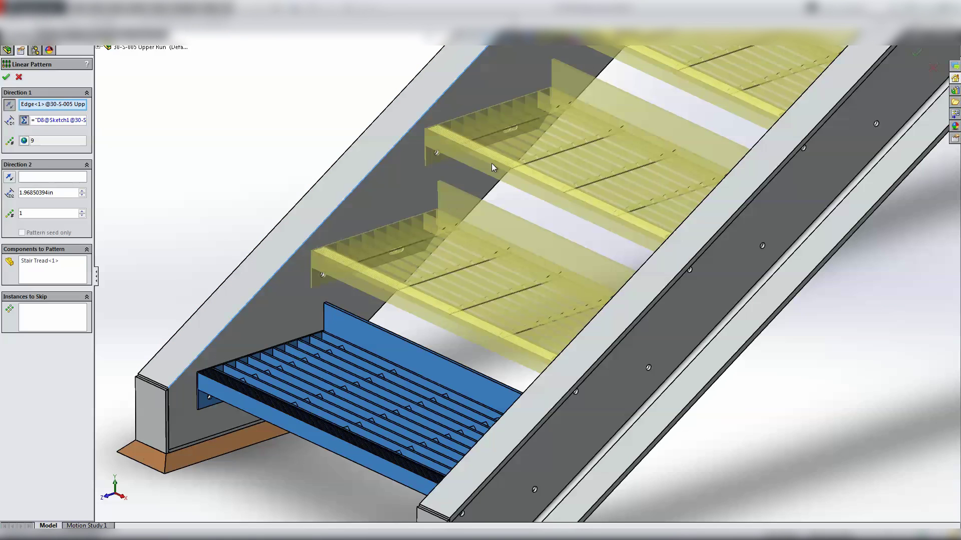
pyautogui.scroll(10, 493, 167)
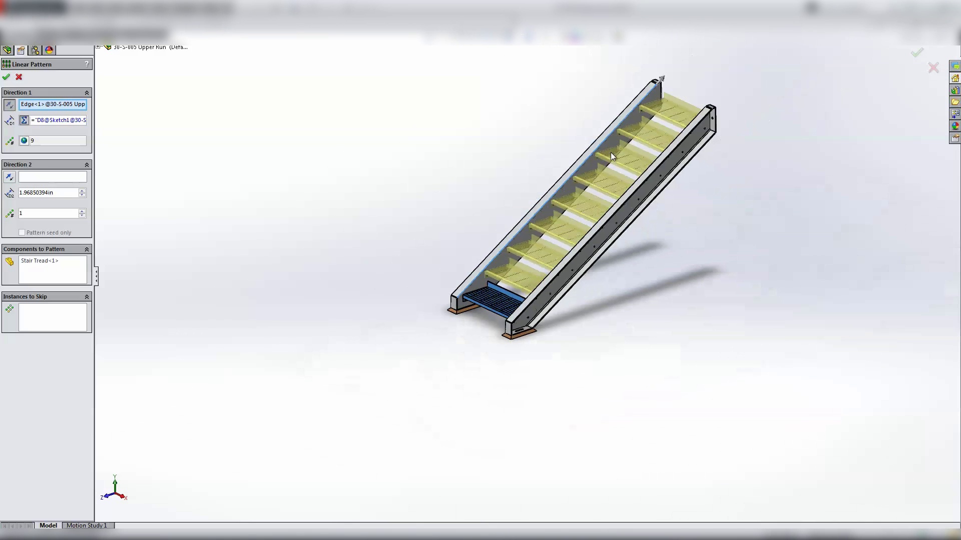
pyautogui.scroll(-5, 657, 110)
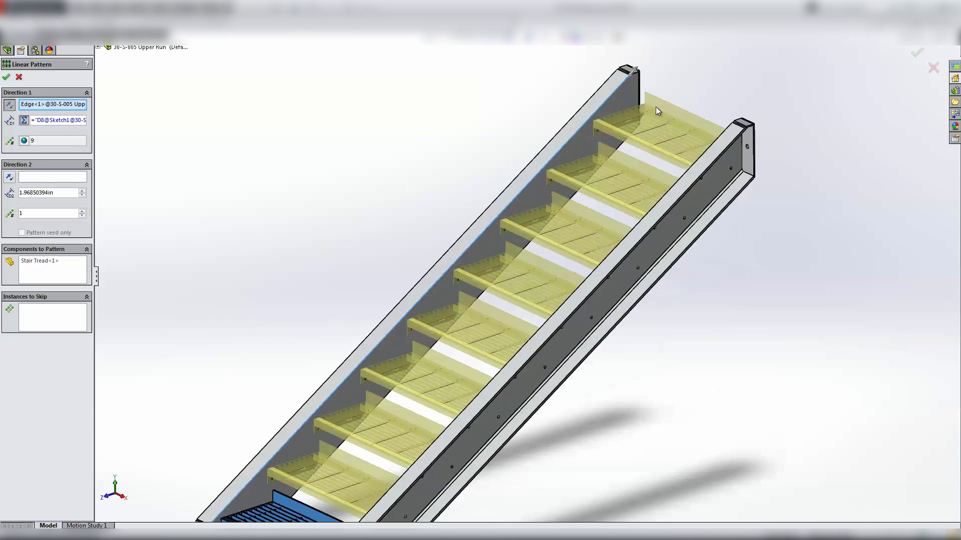
pyautogui.click(7, 79)
pyautogui.press('f')
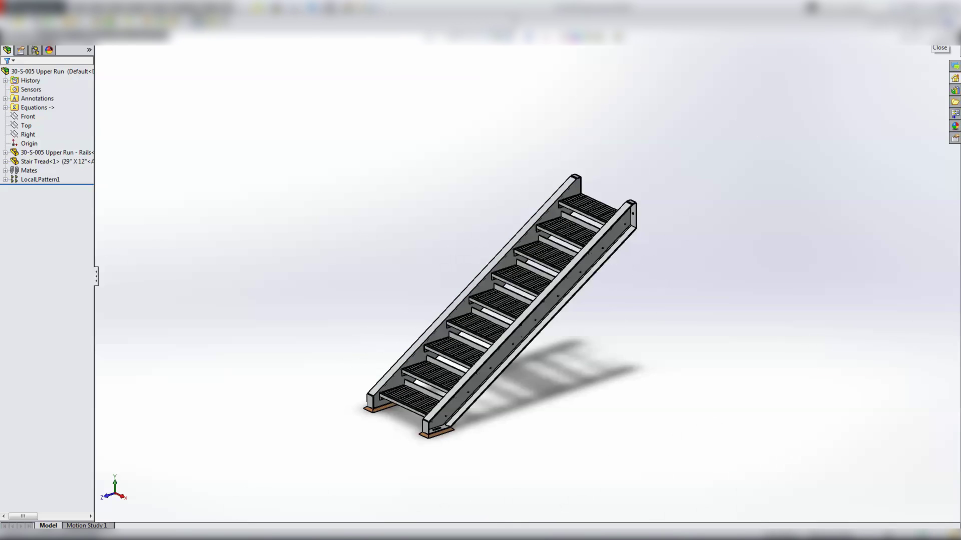
# Close the stair assembly without saving, discarding all changes
pyautogui.click(946, 39)
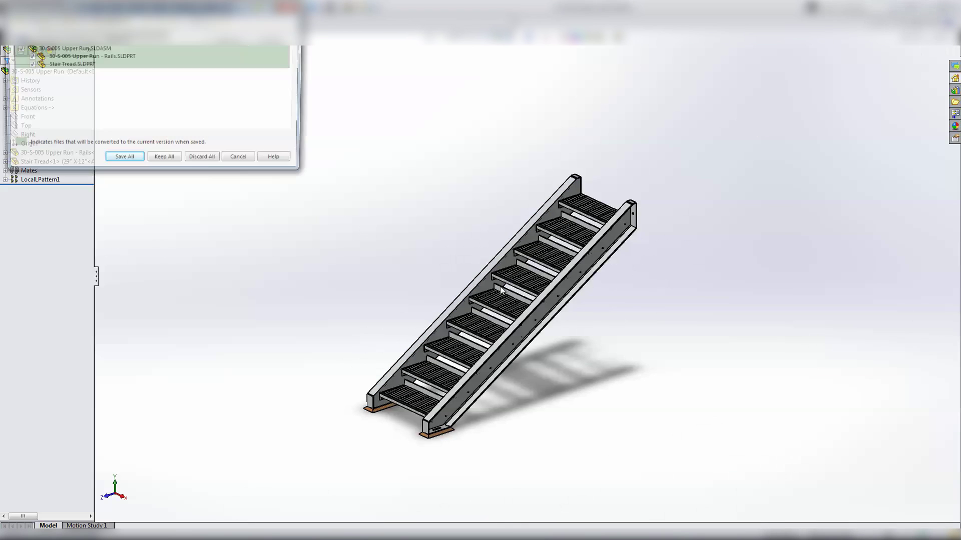
pyautogui.click(210, 159)
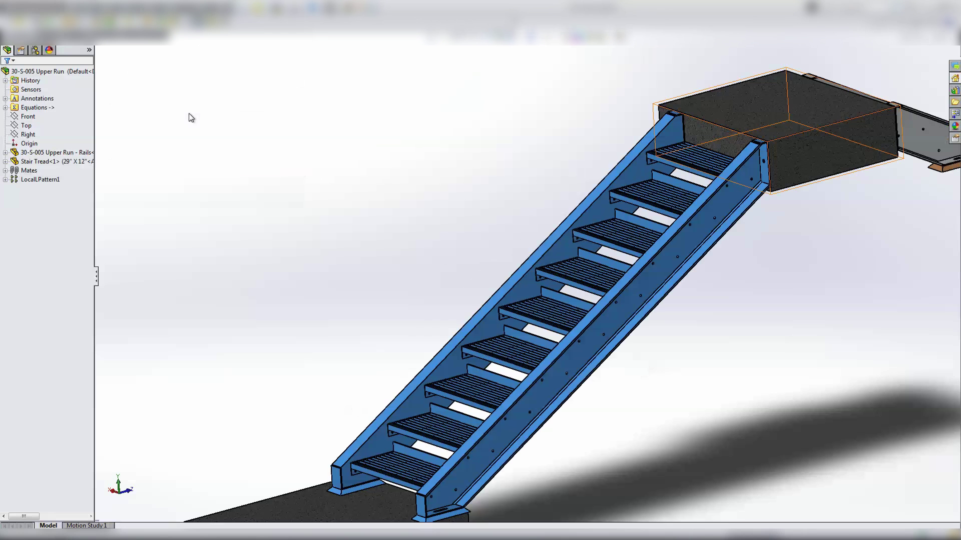
pyautogui.scroll(3, 349, 373)
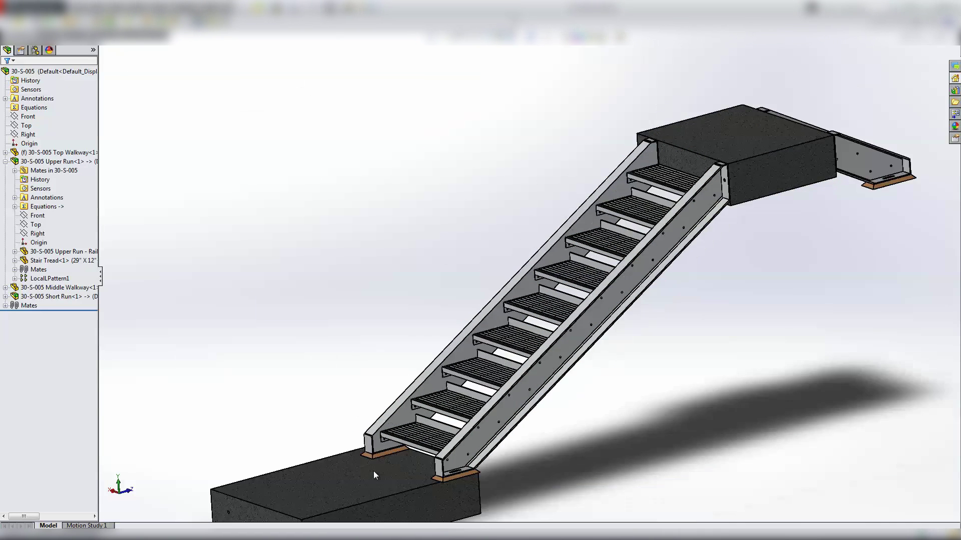
# Inspect the grout-padded rails on the concrete Middle Walkway landing in the 30-S-005 assembly
pyautogui.scroll(-3, 377, 479)
pyautogui.scroll(-5, 377, 479)
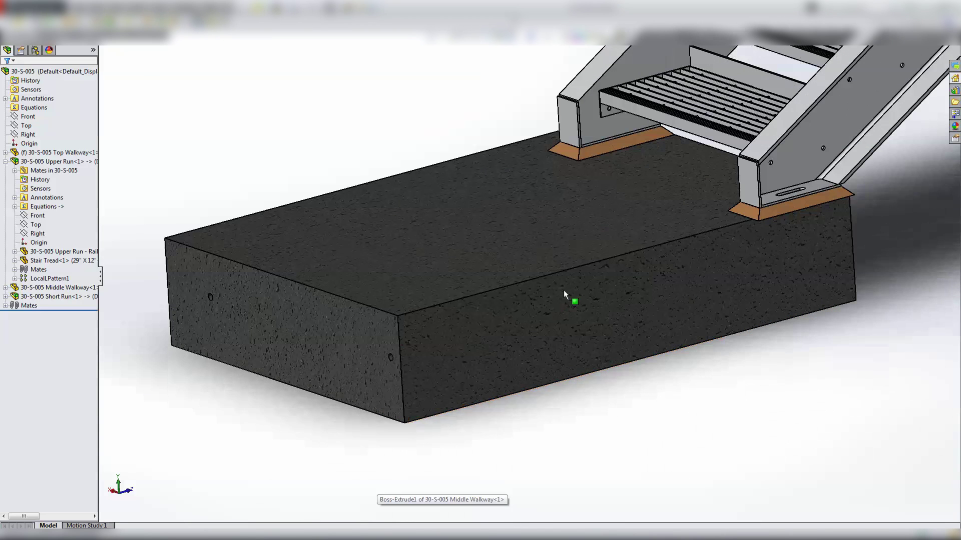
pyautogui.click(552, 301)
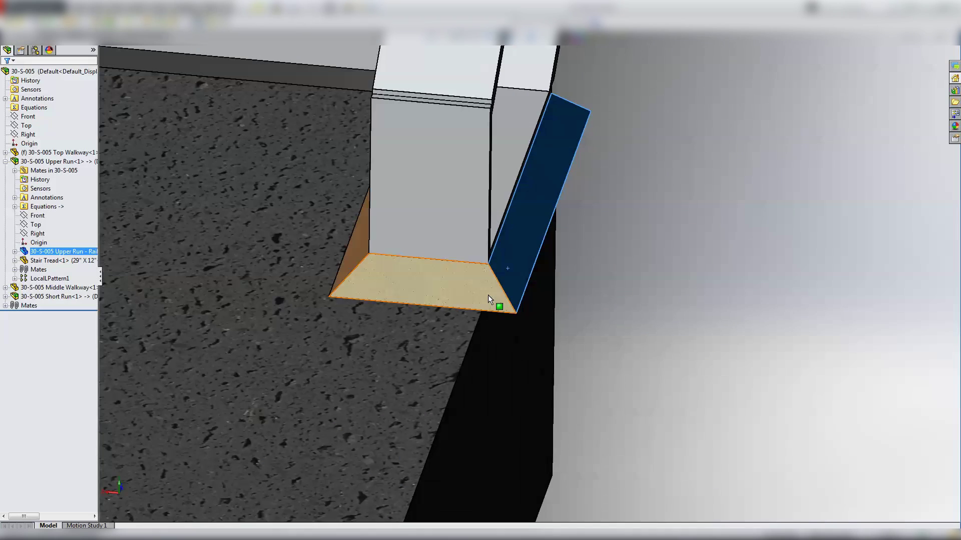
pyautogui.click(695, 356)
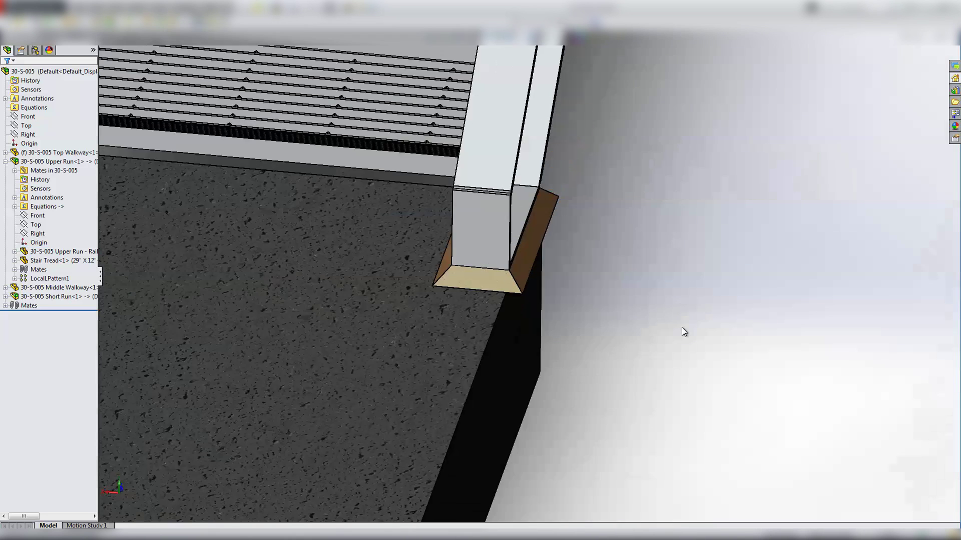
pyautogui.scroll(-5, 572, 283)
pyautogui.moveTo(572, 283); pyautogui.dragTo(529, 226, button='middle')
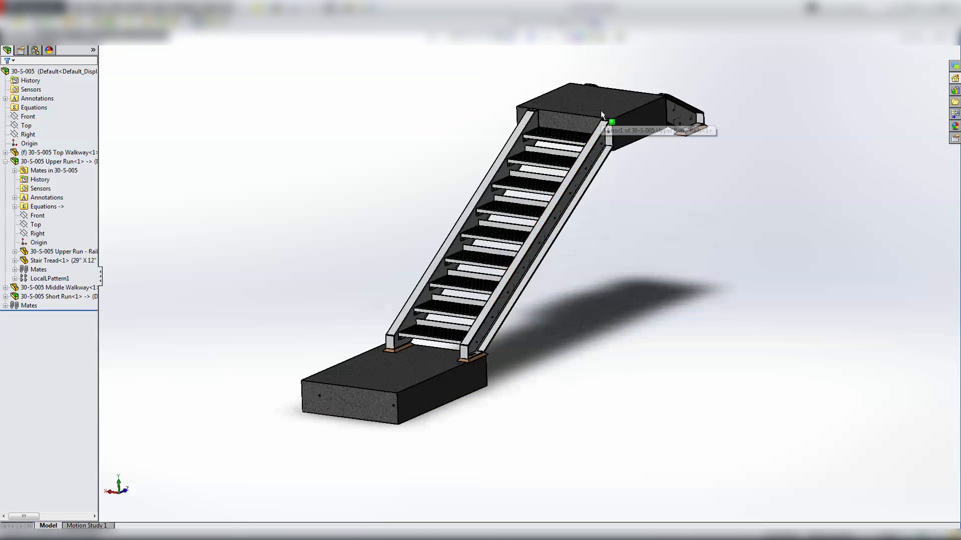
pyautogui.scroll(3, 600, 110)
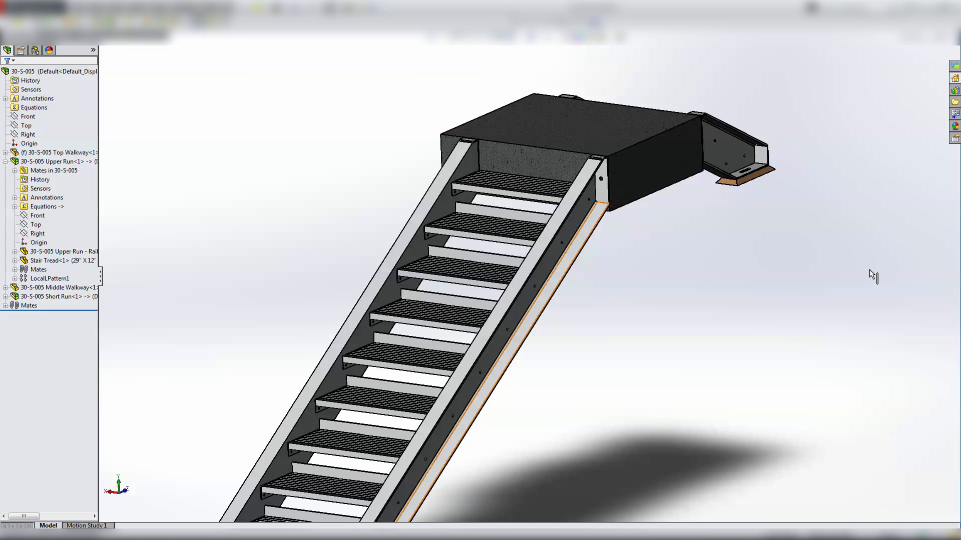
pyautogui.scroll(-4, 524, 365)
pyautogui.scroll(3, 449, 370)
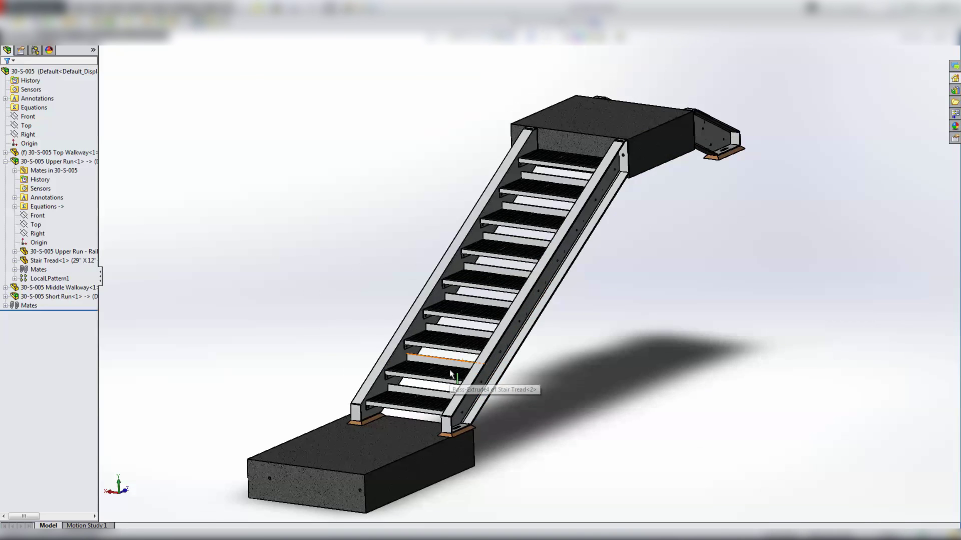